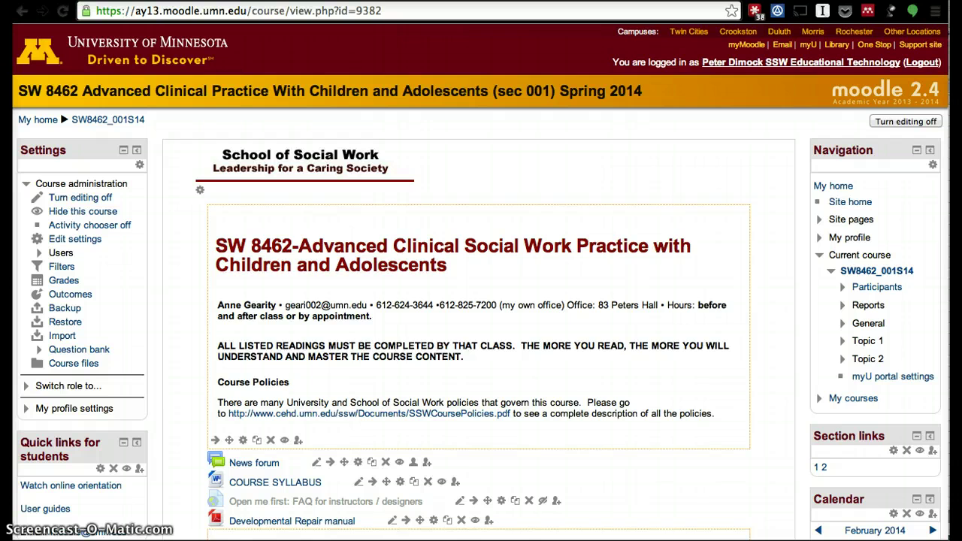
Step: Add one more topic section with the + icon at the bottom of the course page
scroll(315, 451, down, 15)
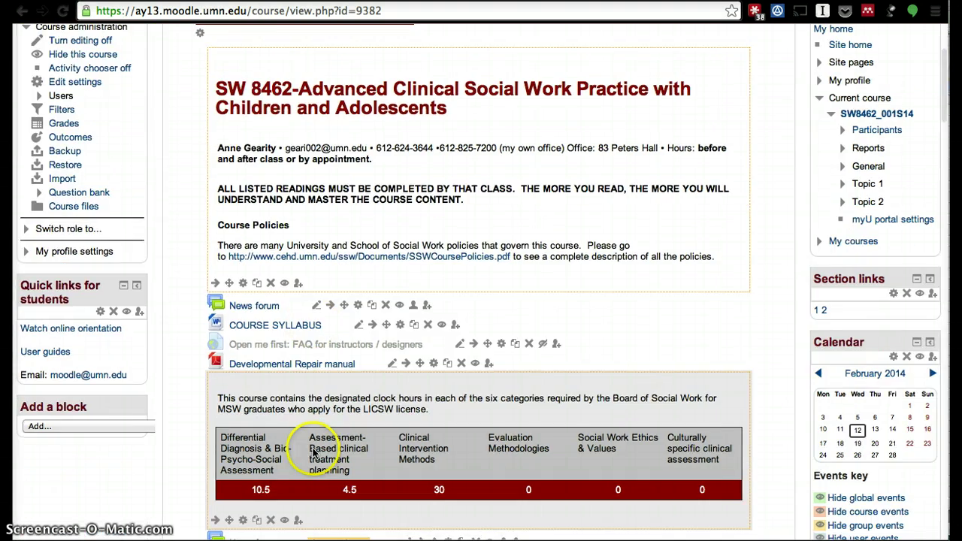
scroll(316, 382, down, 5)
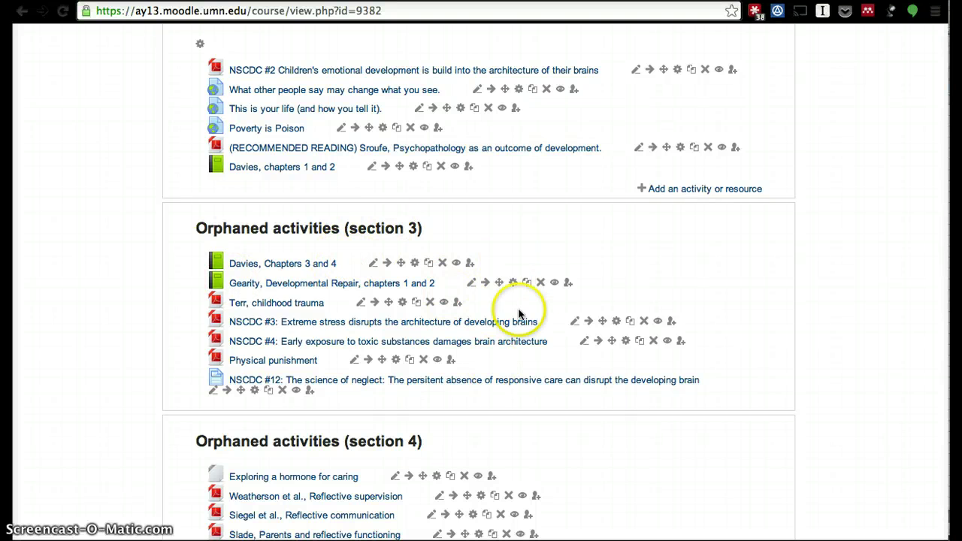
click(583, 239)
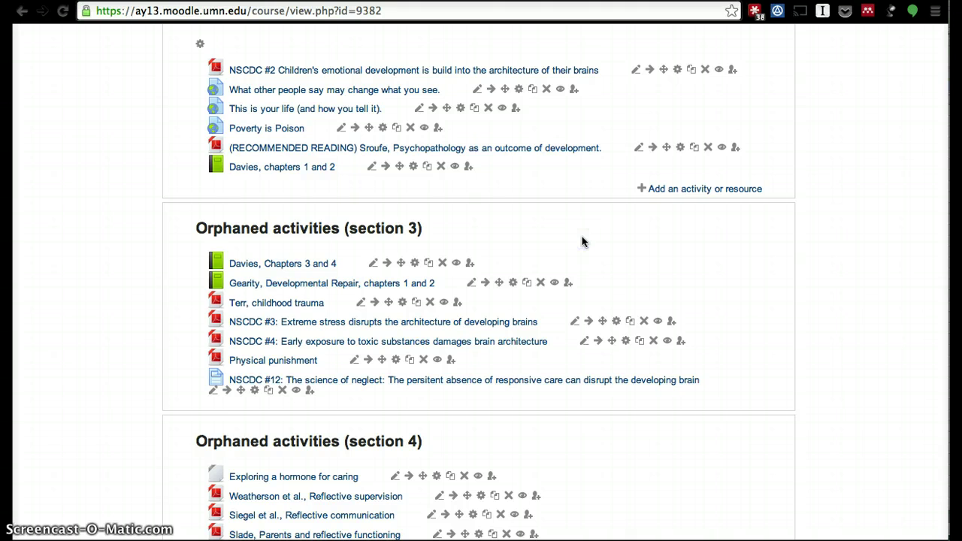
scroll(582, 240, up, 2)
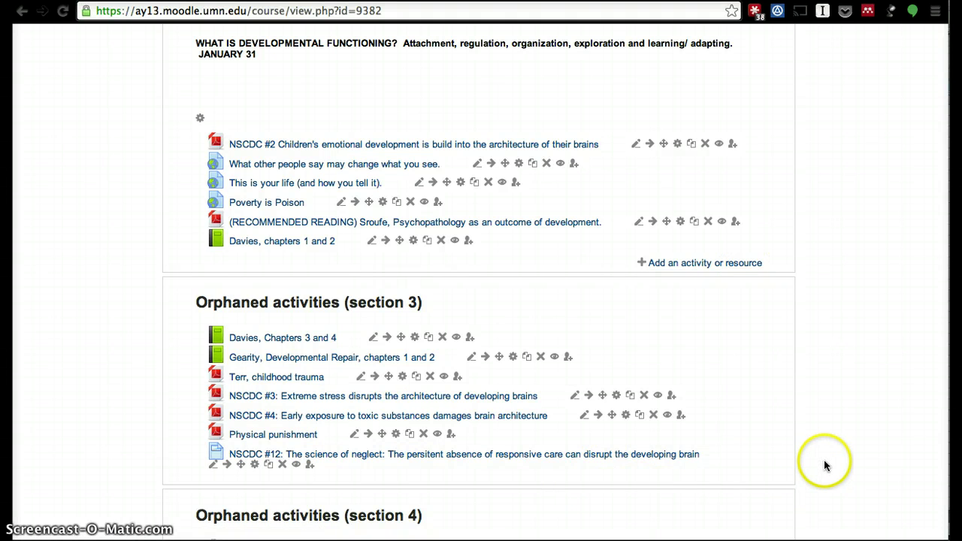
scroll(825, 462, down, 3)
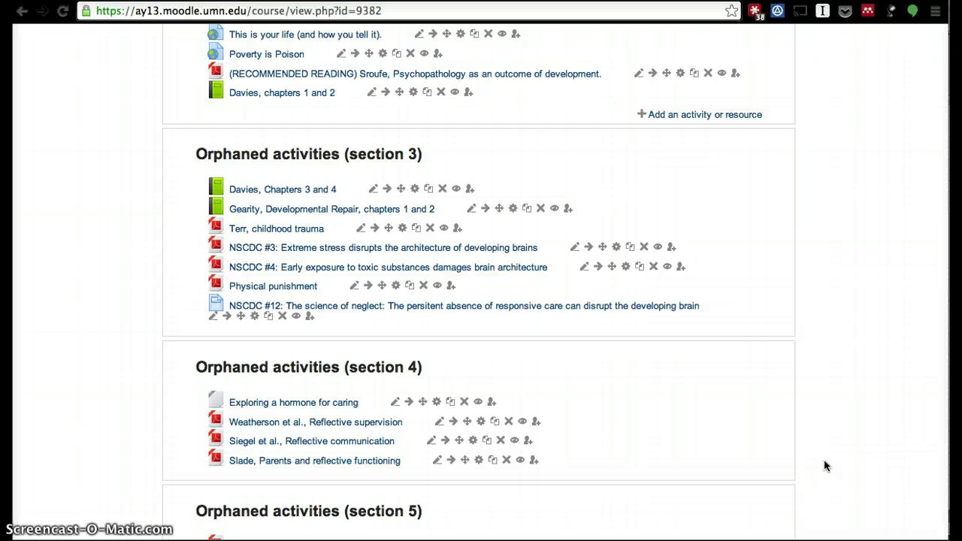
scroll(824, 460, up, 15)
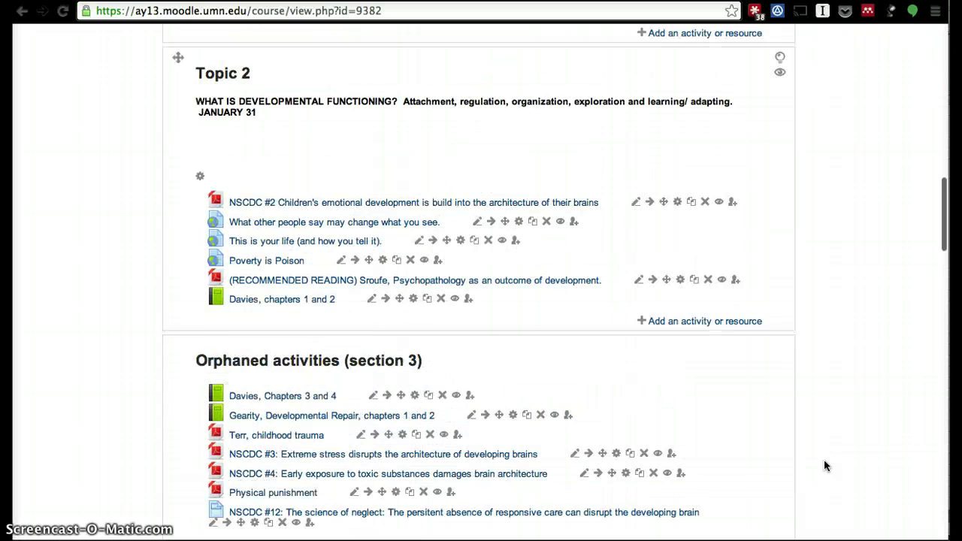
scroll(623, 192, down, 8)
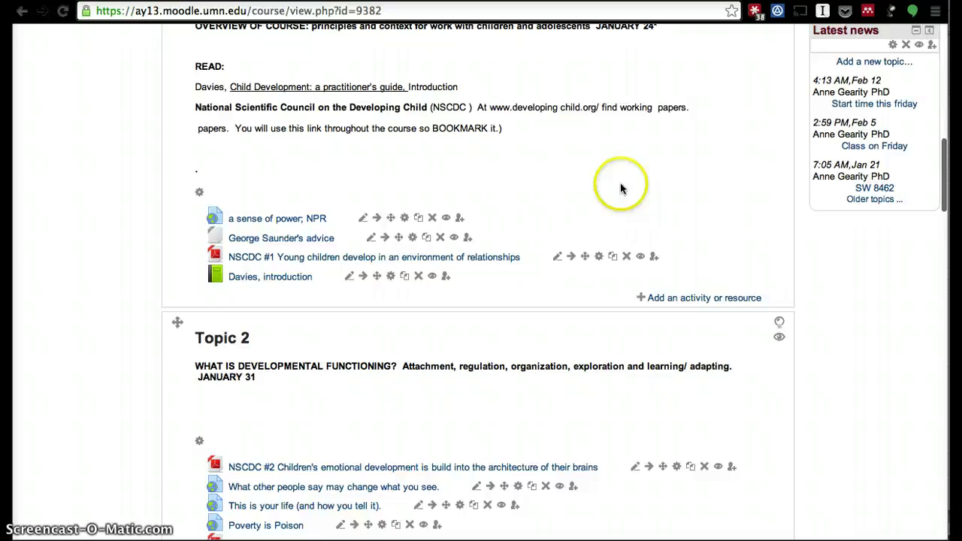
scroll(591, 327, down, 20)
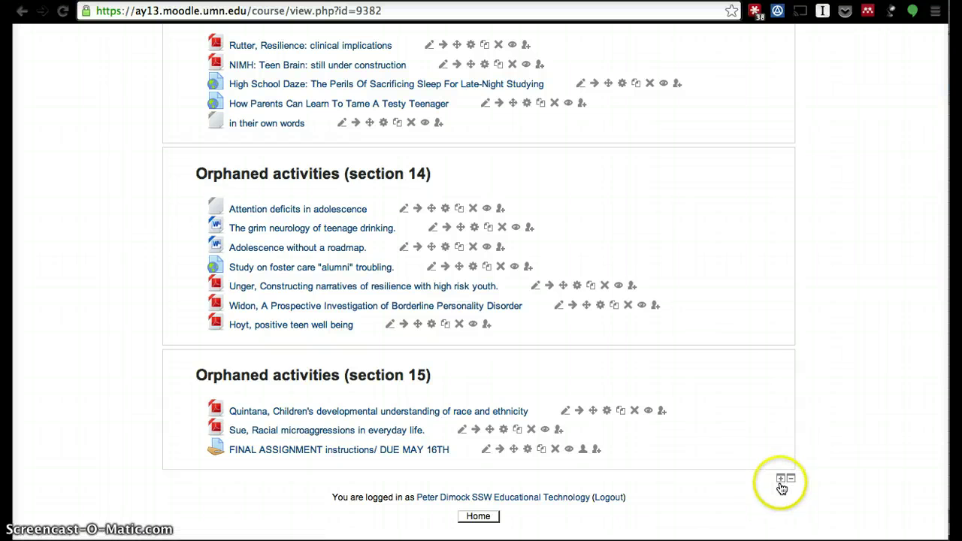
click(781, 481)
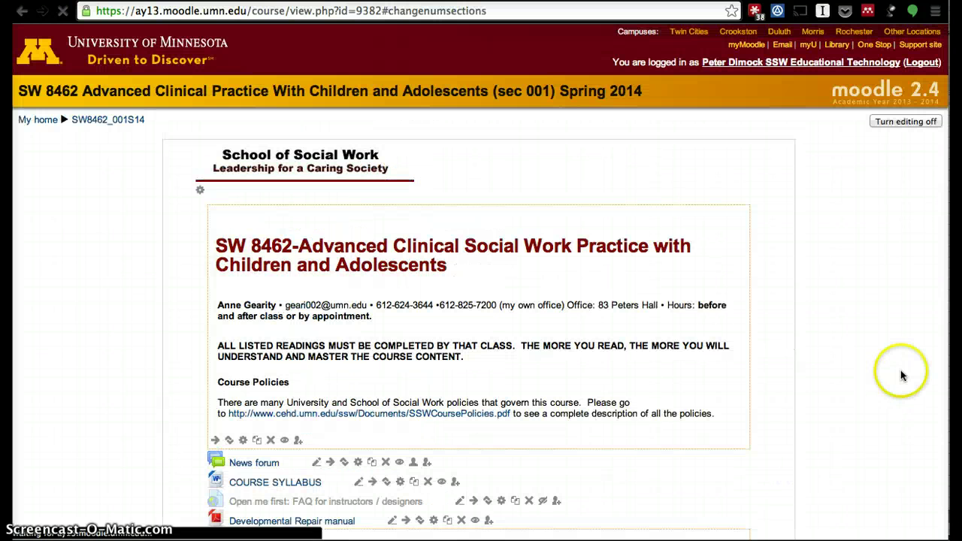
Step: Check that the new Topic 3 holds the February 7 resources and orphaned activities now start at section 4
scroll(886, 390, up, 15)
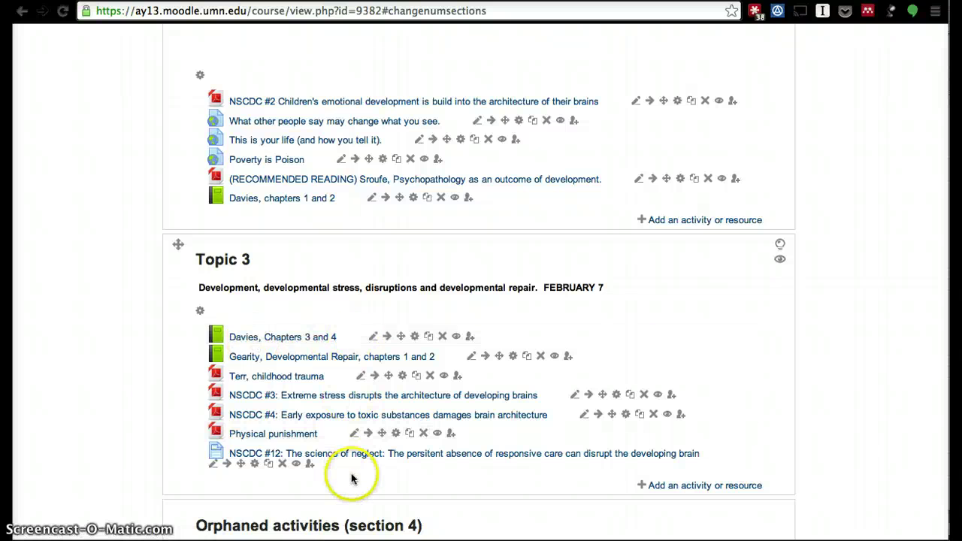
scroll(390, 509, down, 3)
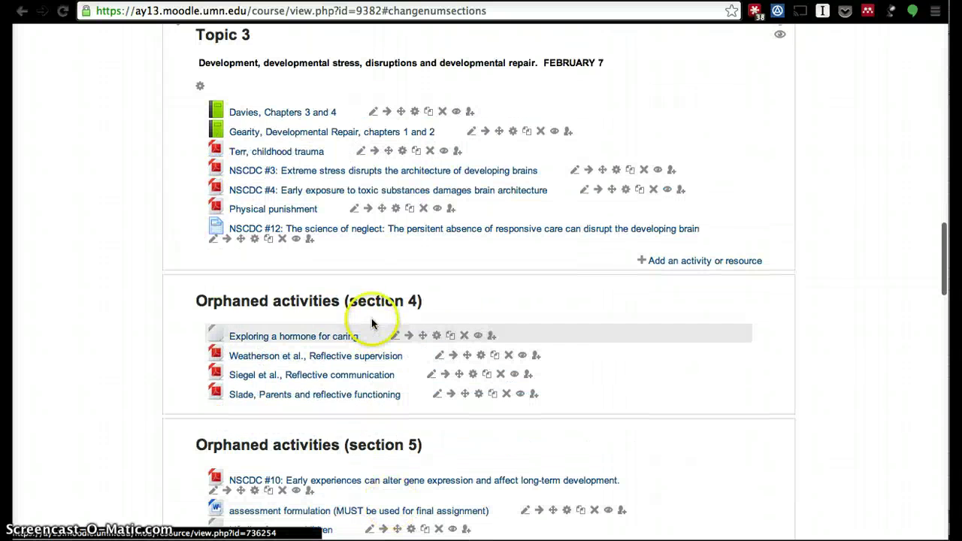
scroll(397, 397, down, 4)
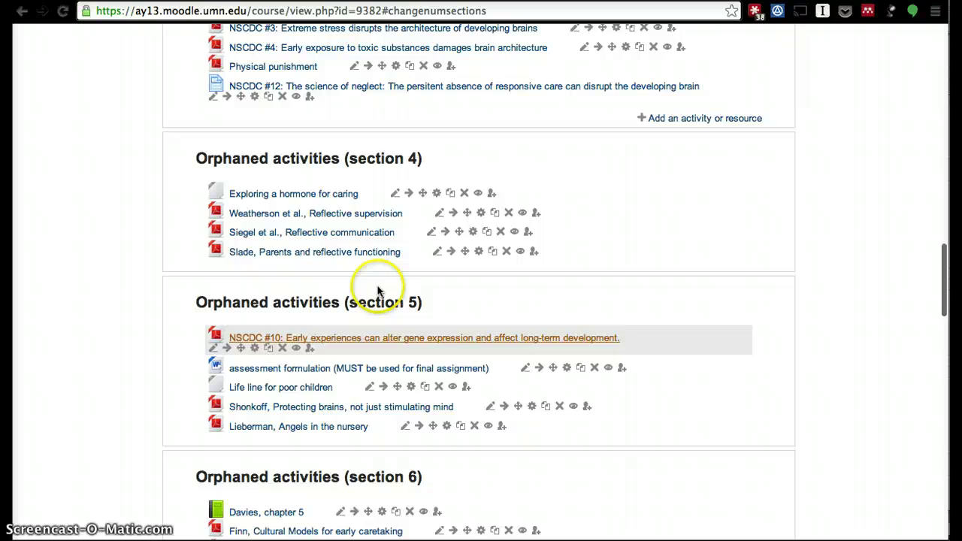
scroll(385, 484, down, 20)
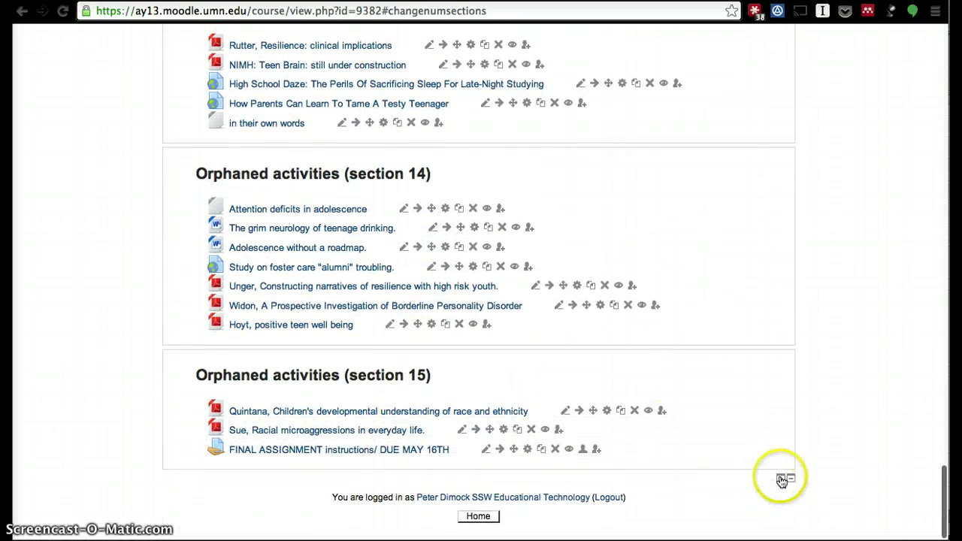
scroll(826, 381, up, 6)
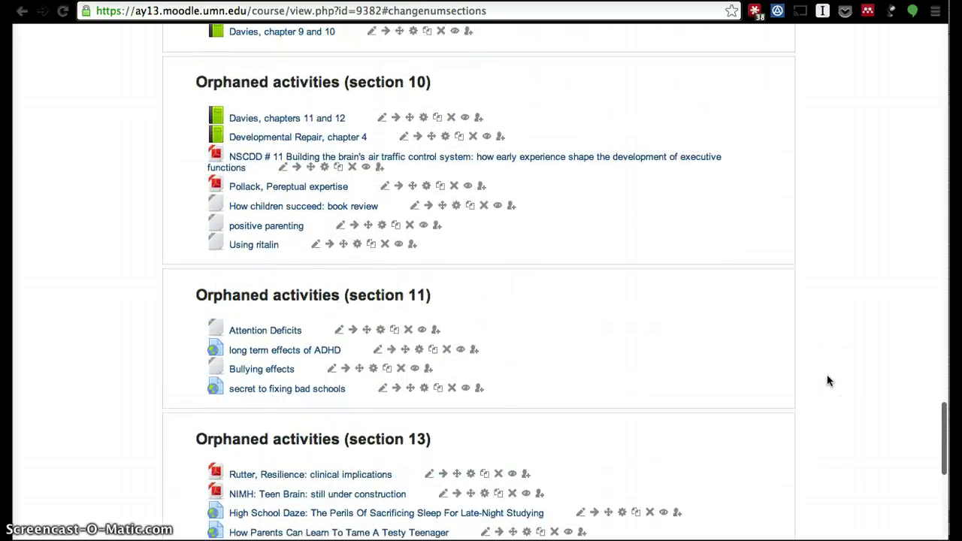
Step: Change the course's Number of sections from 3 to 17 and save the settings
scroll(827, 381, up, 20)
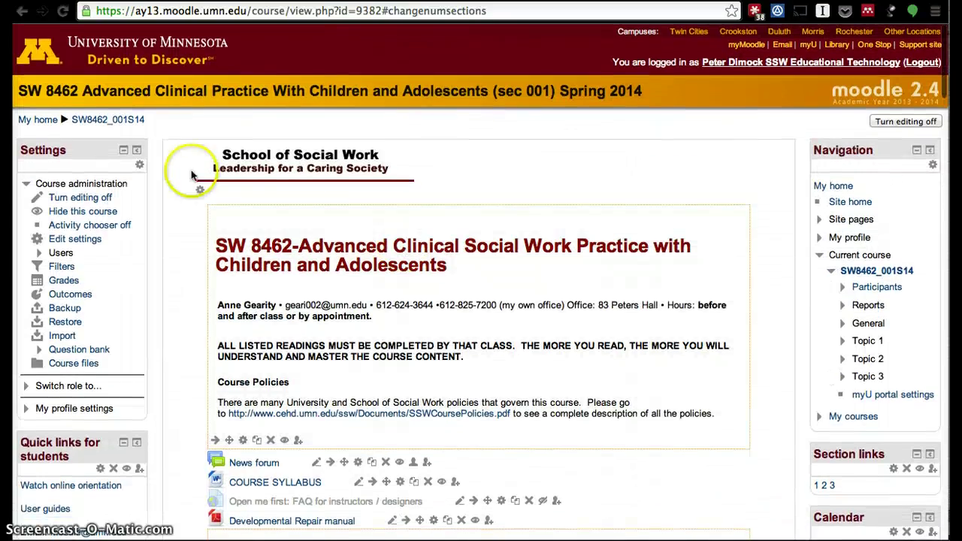
click(83, 241)
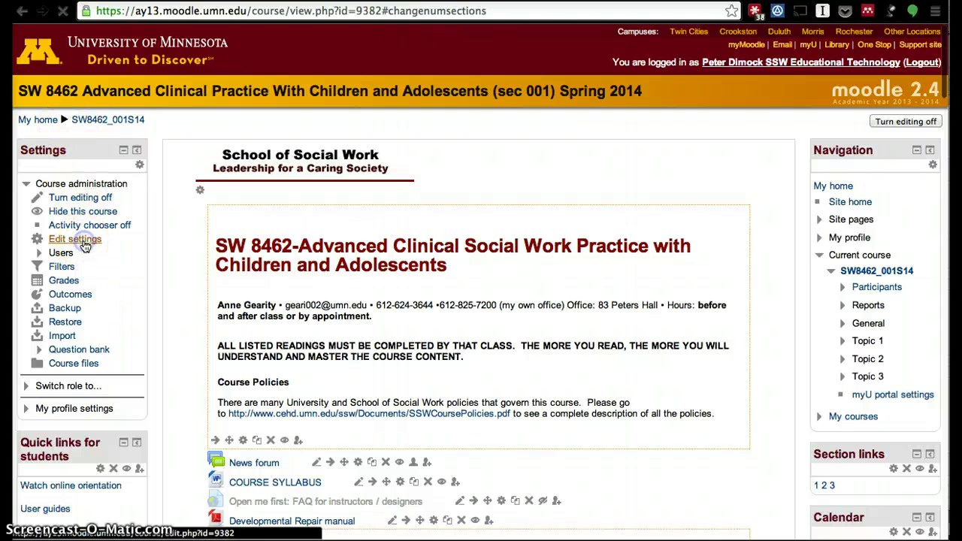
scroll(343, 344, down, 5)
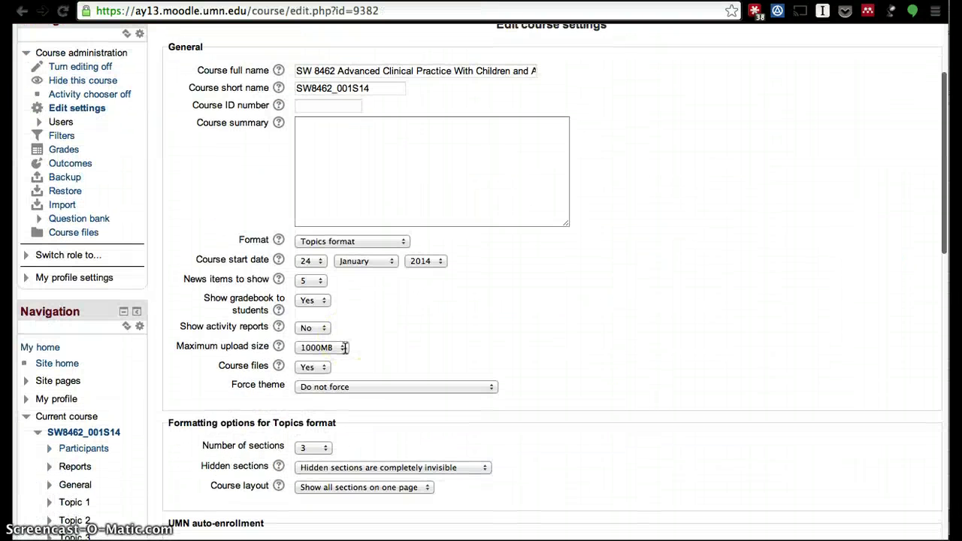
scroll(345, 348, down, 1)
click(287, 181)
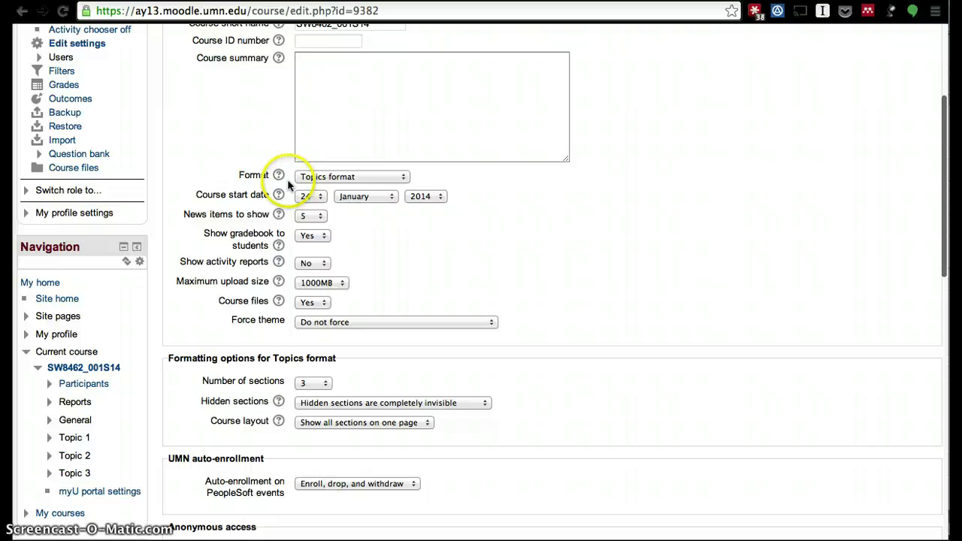
click(323, 385)
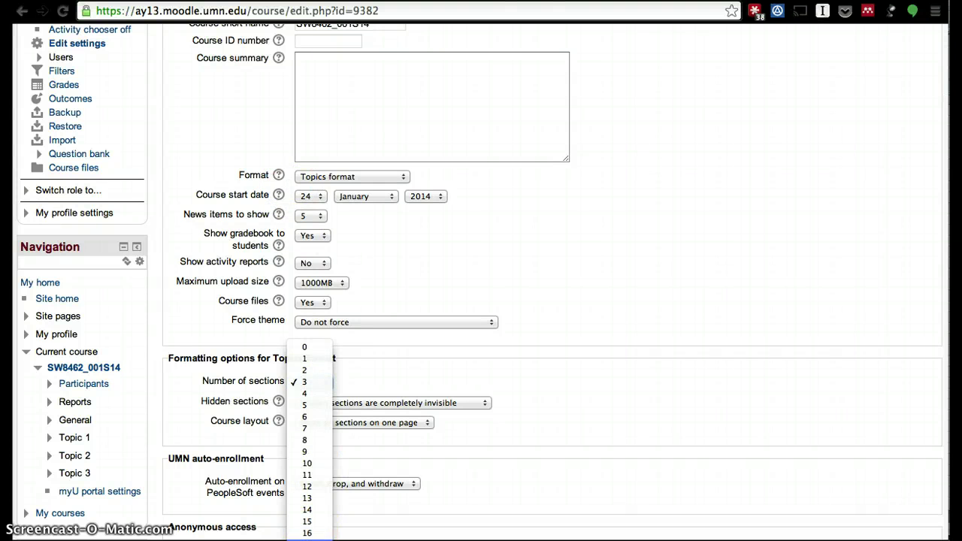
click(308, 538)
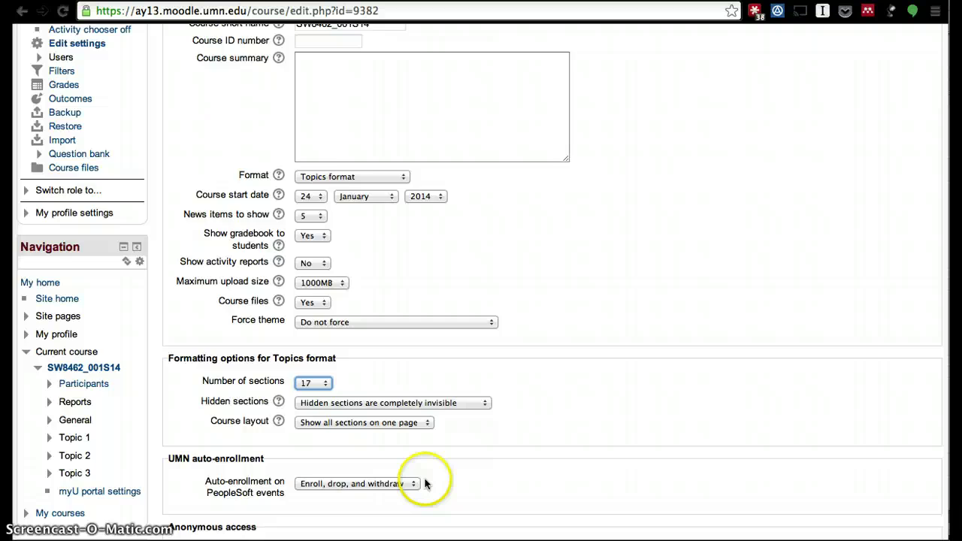
scroll(408, 484, down, 10)
click(333, 459)
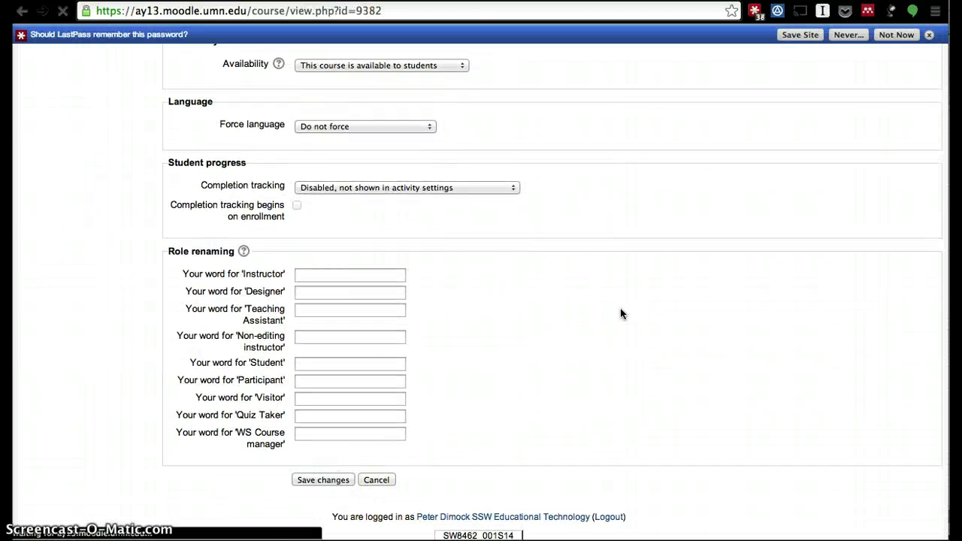
Step: Dismiss the LastPass bar and review Topics 3 through 17, now holding the formerly orphaned activities
scroll(789, 301, down, 3)
scroll(789, 301, down, 10)
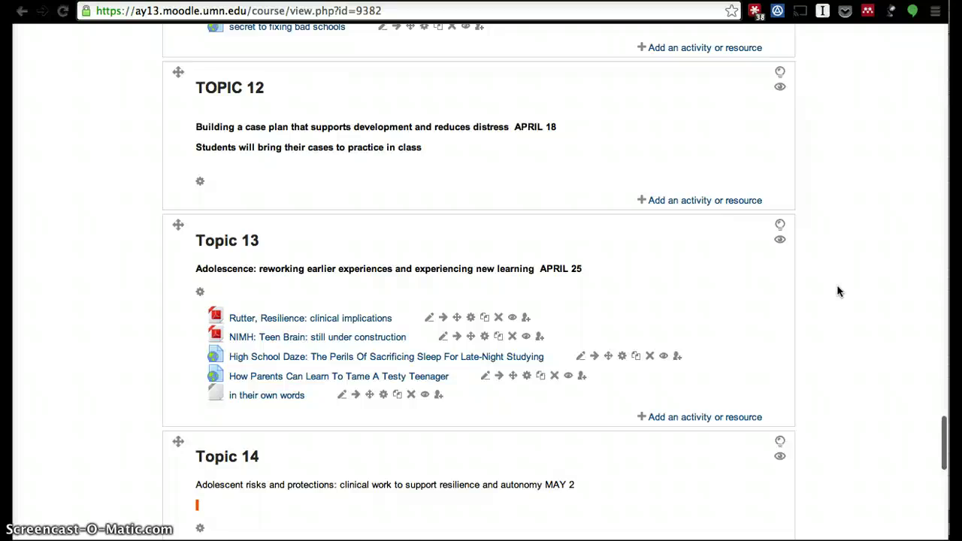
scroll(838, 291, down, 5)
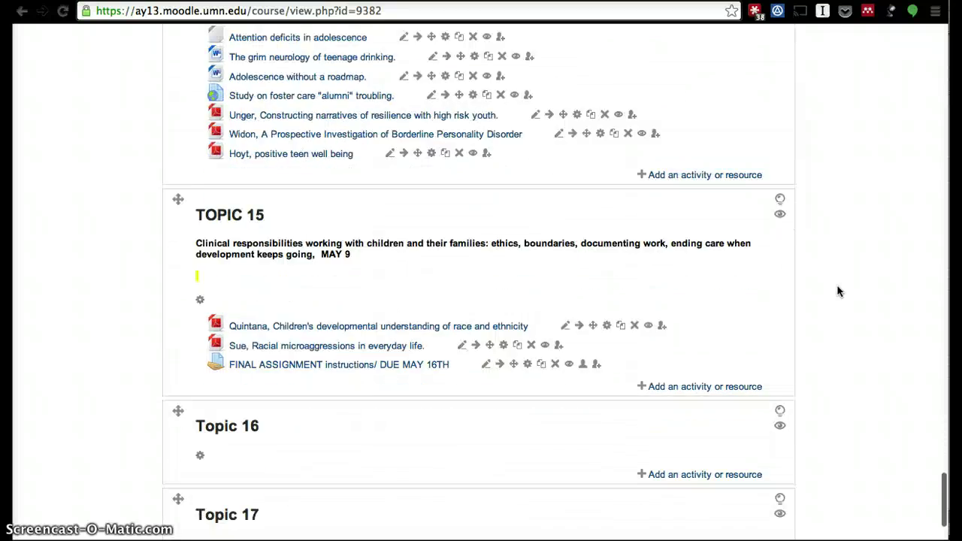
scroll(838, 290, up, 15)
scroll(838, 291, up, 2)
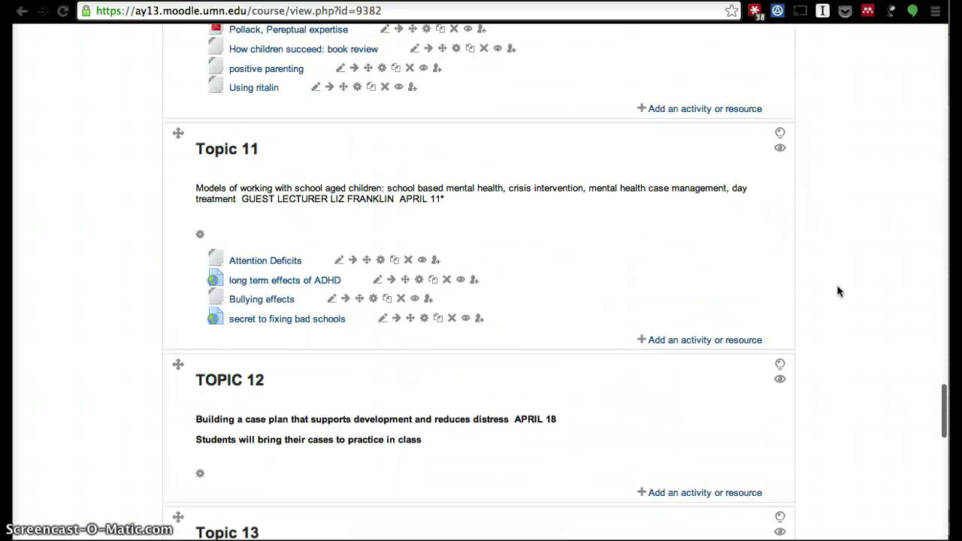
scroll(840, 291, down, 1)
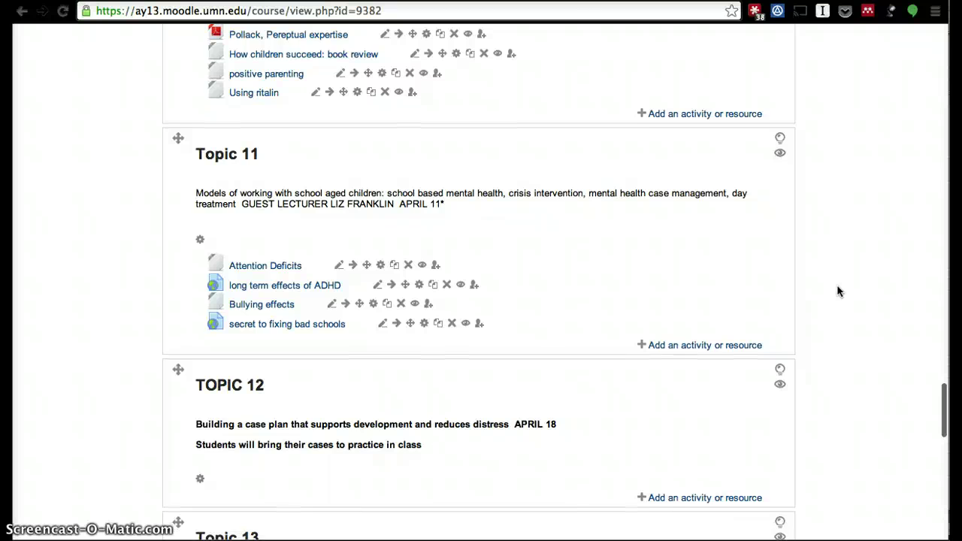
scroll(840, 292, up, 20)
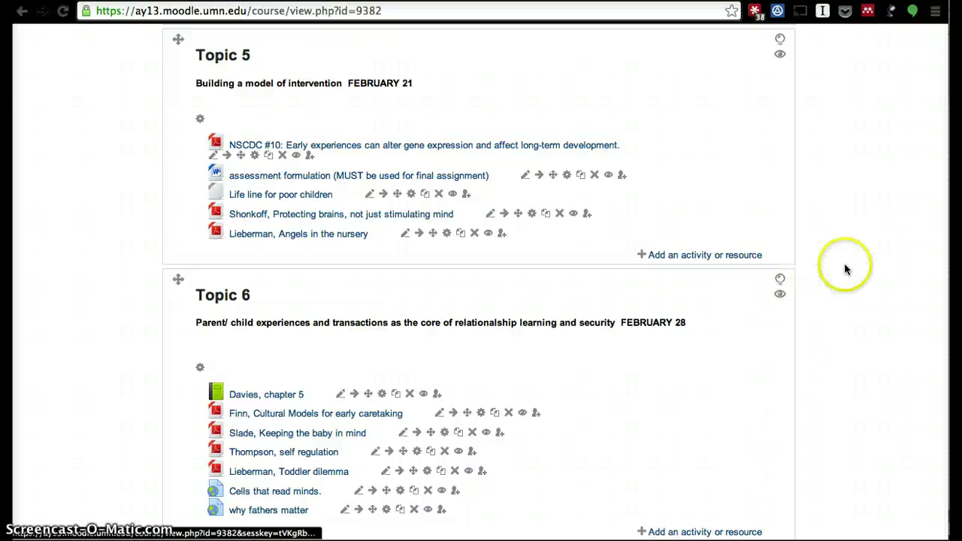
scroll(844, 267, up, 5)
scroll(843, 263, up, 2)
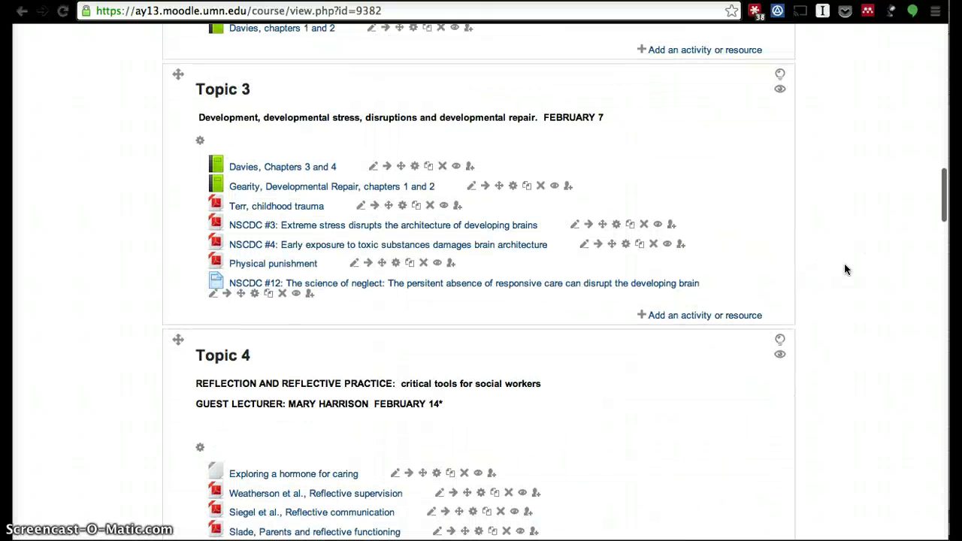
click(652, 451)
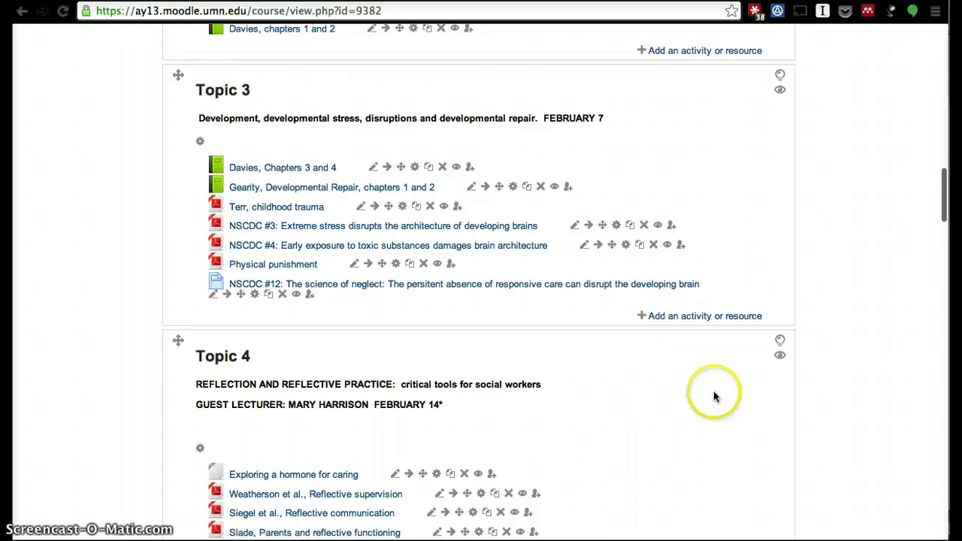
scroll(713, 392, down, 3)
Step: Hide Topics 5, 6 and 7 from students with their eye icons
scroll(715, 394, down, 2)
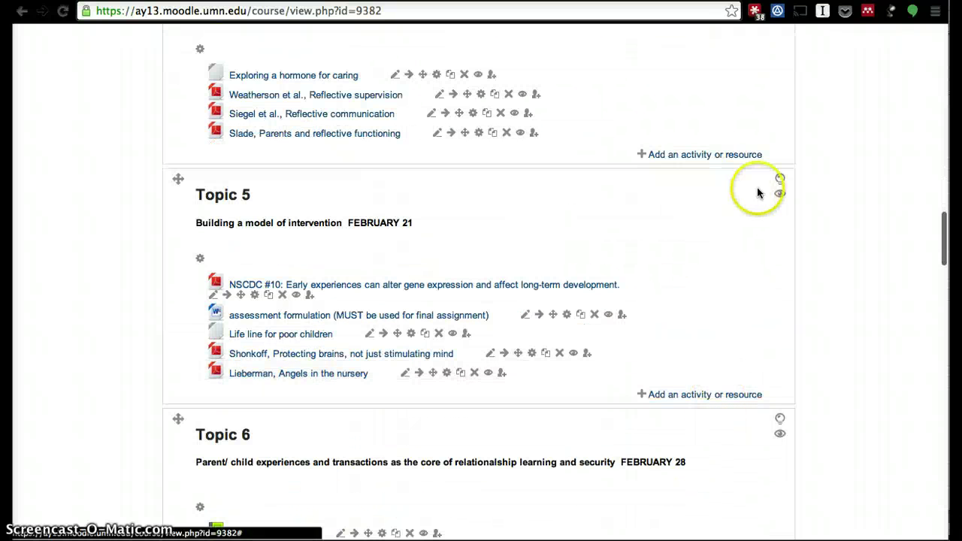
click(779, 194)
right_click(779, 434)
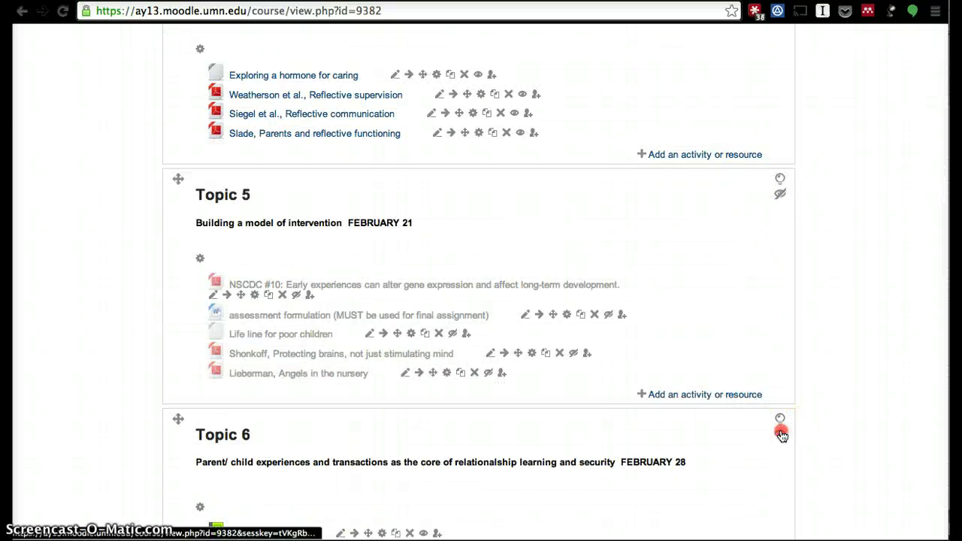
right_click(747, 434)
click(719, 444)
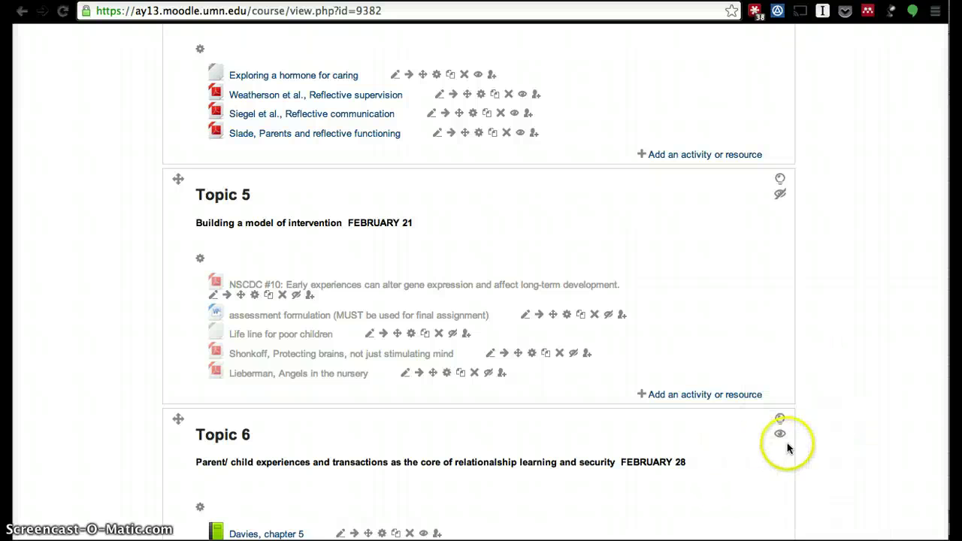
right_click(779, 437)
key(Escape)
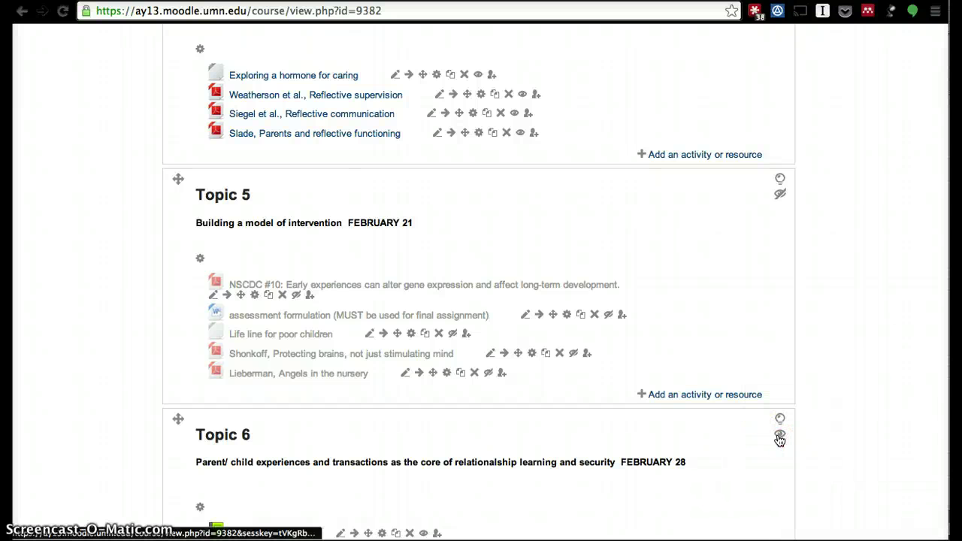
click(774, 437)
scroll(756, 462, down, 10)
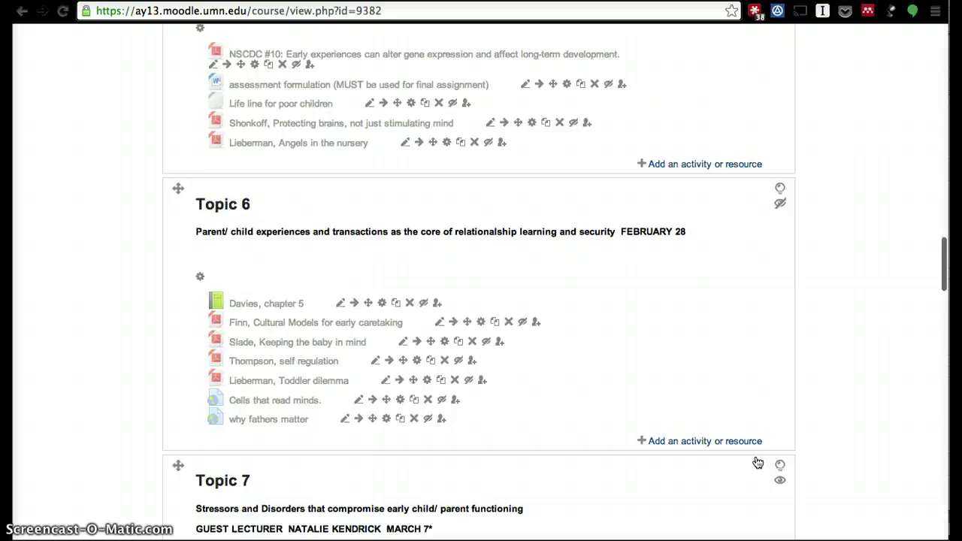
click(780, 295)
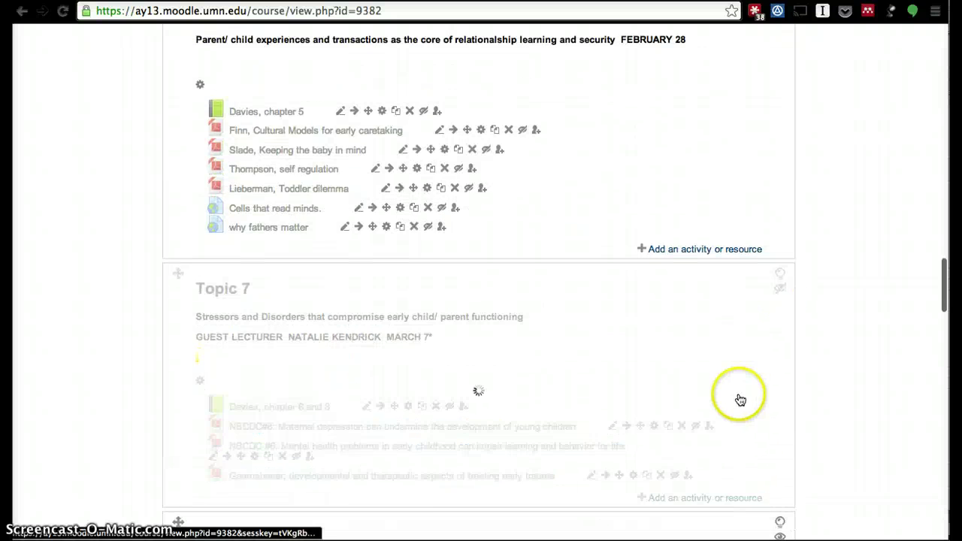
Step: Hide Topics 9, 10 and 11 from students
scroll(741, 386, down, 6)
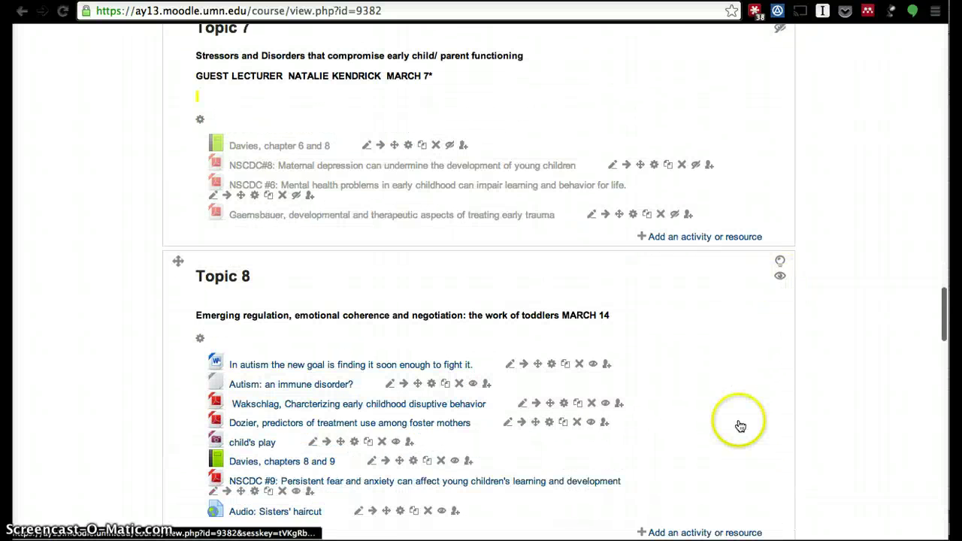
scroll(741, 426, down, 3)
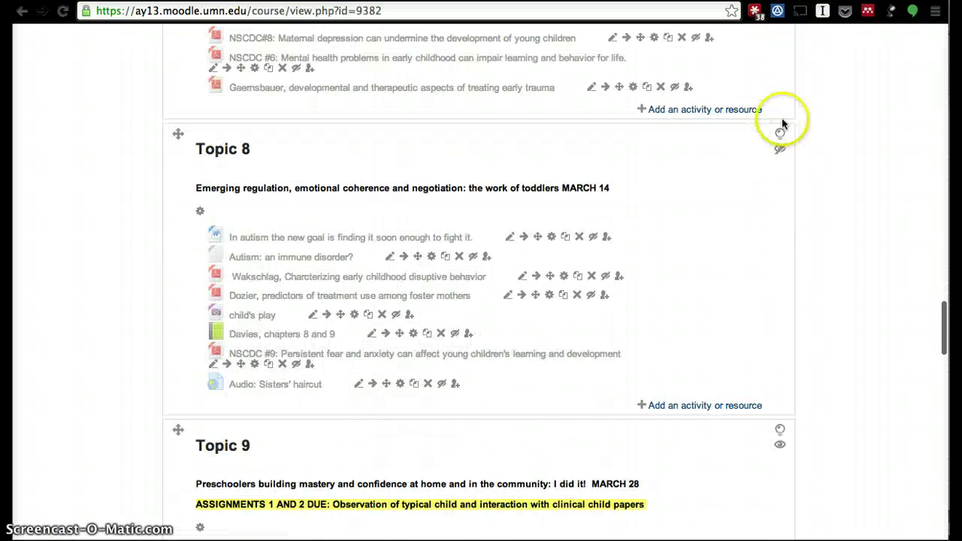
scroll(766, 226, down, 4)
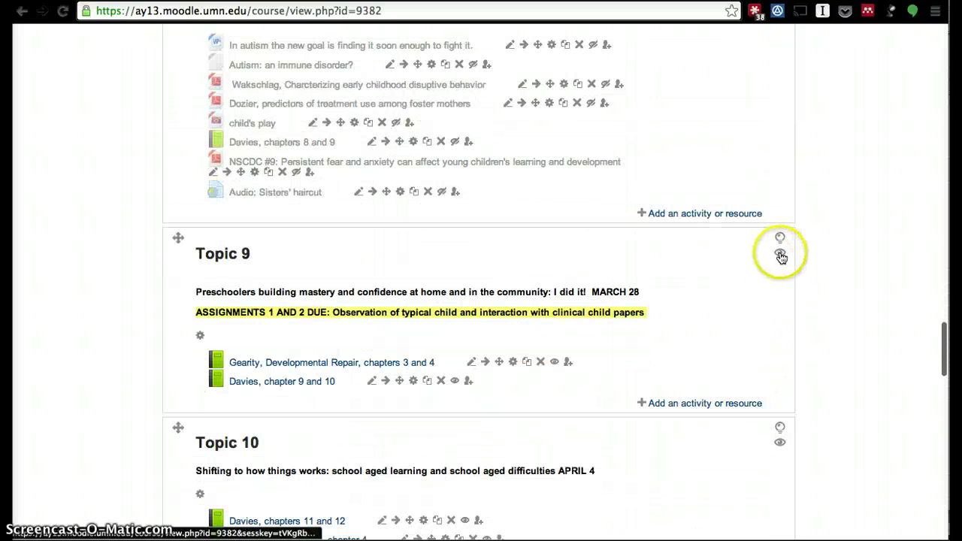
click(780, 257)
scroll(695, 338, down, 3)
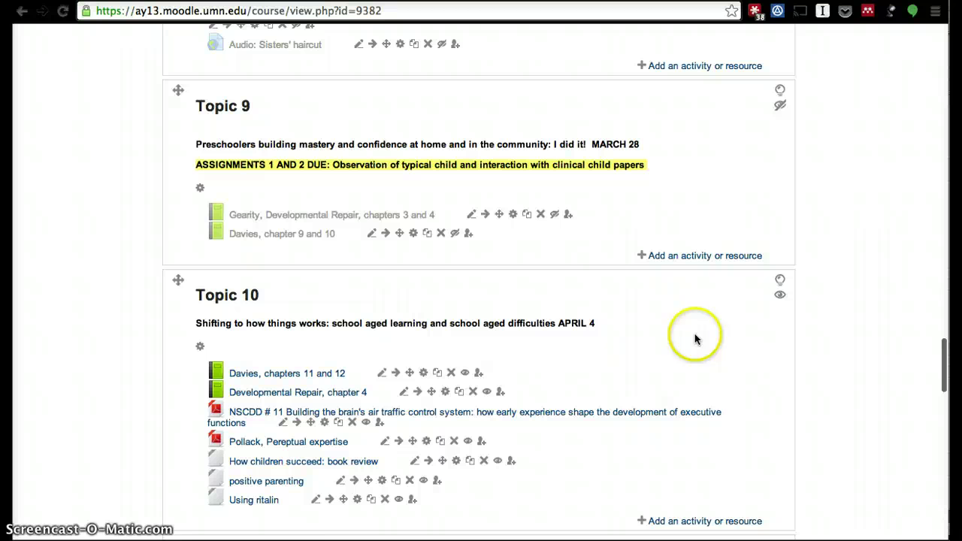
click(779, 294)
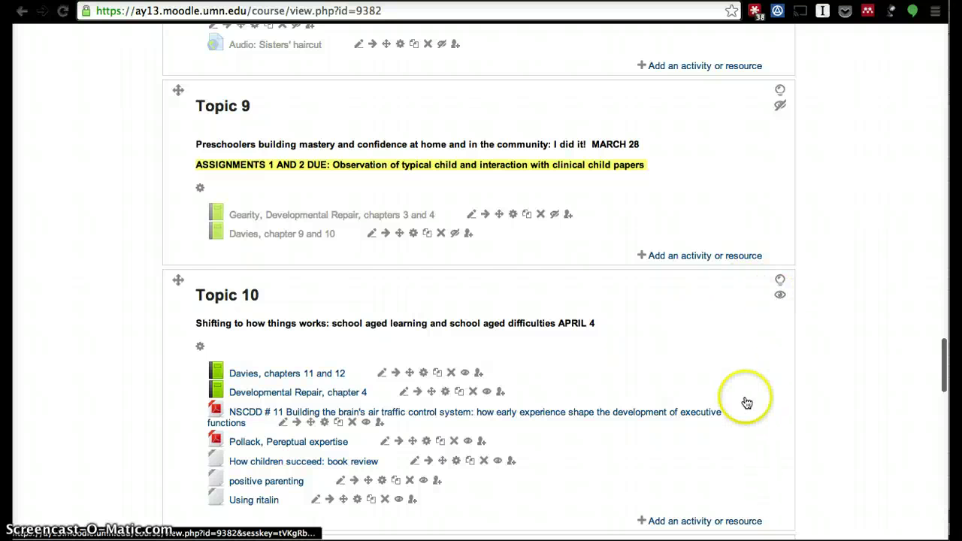
scroll(747, 400, down, 3)
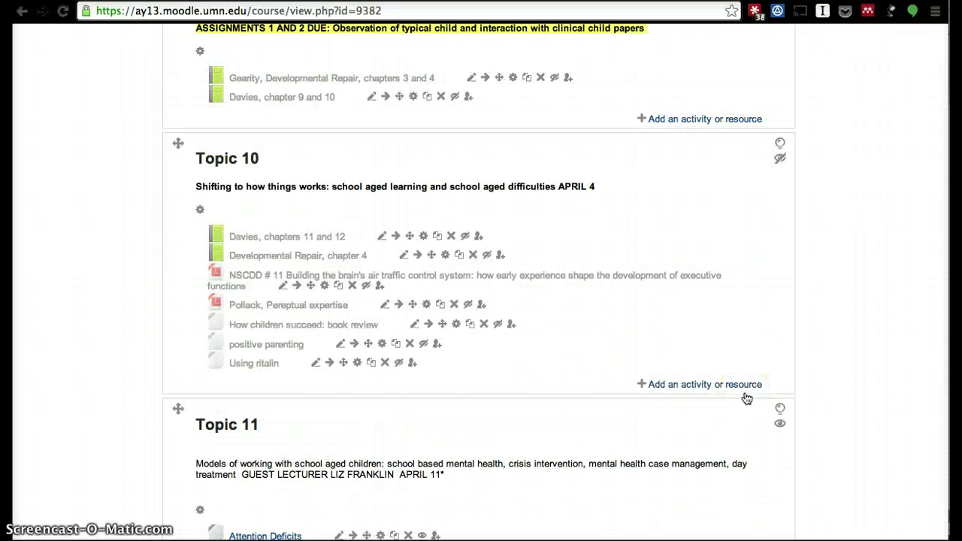
scroll(749, 409, down, 2)
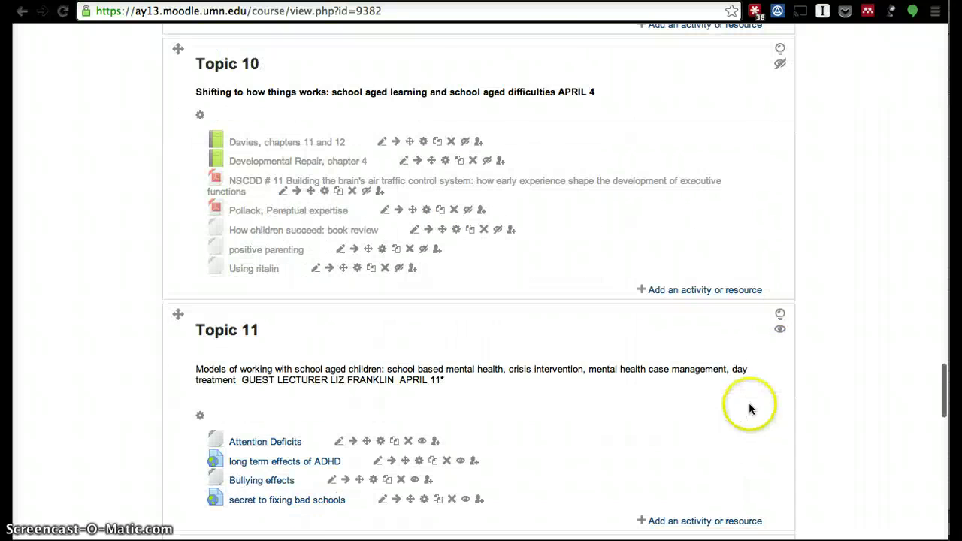
click(779, 332)
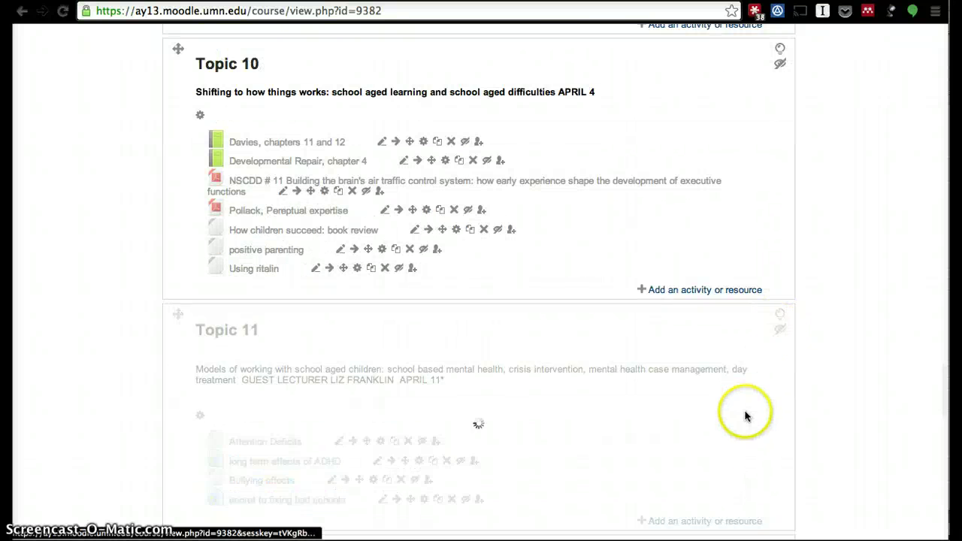
Step: Hide Topics 12, 13 and 14 from students
scroll(747, 415, down, 5)
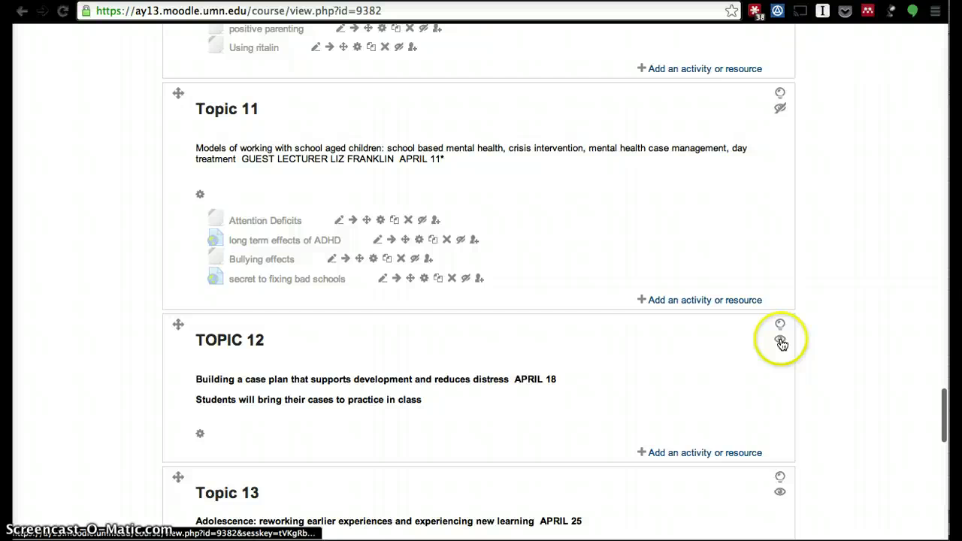
click(780, 341)
scroll(758, 409, down, 5)
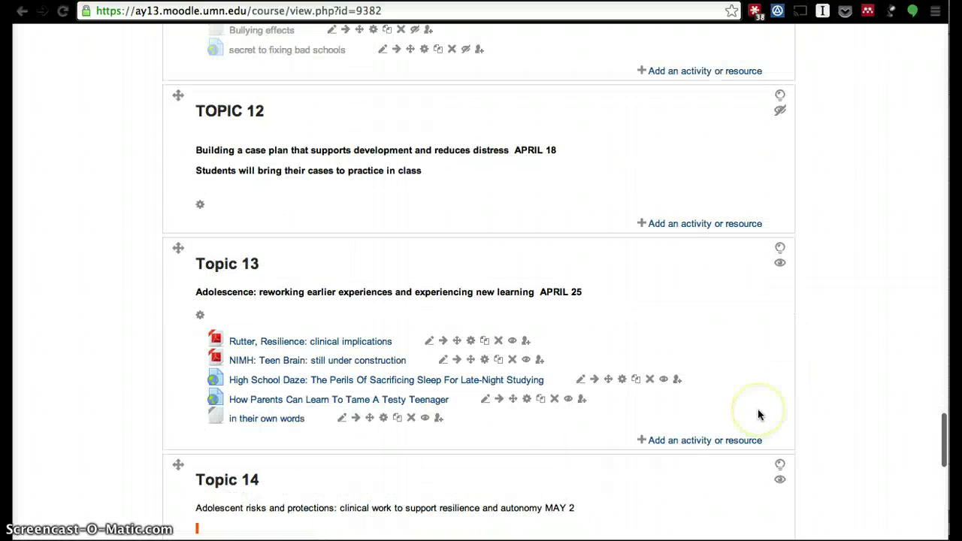
click(781, 262)
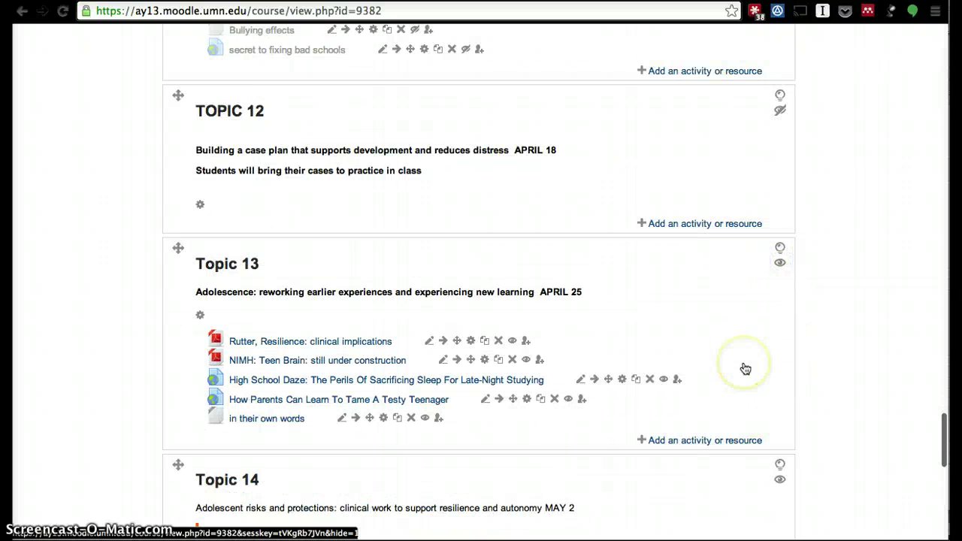
scroll(744, 369, down, 5)
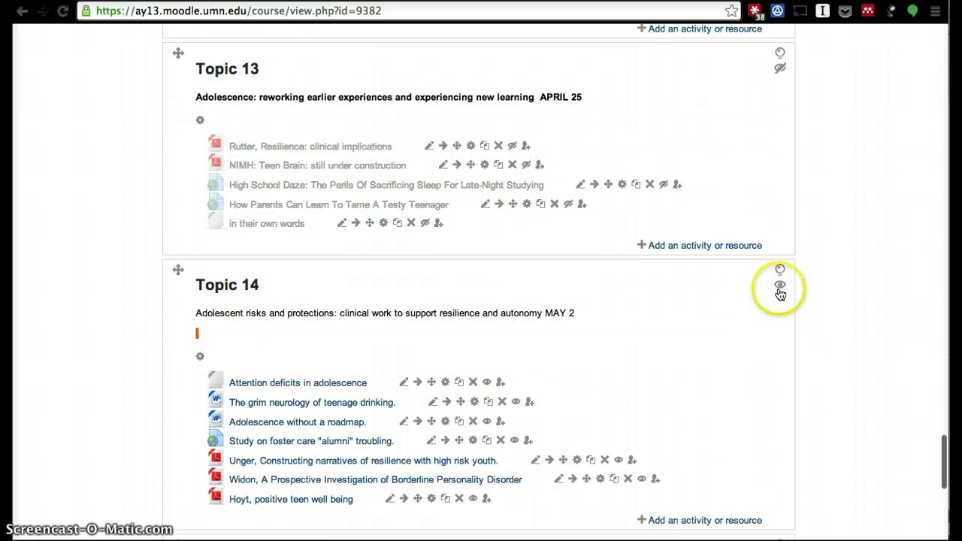
right_click(780, 291)
key(Escape)
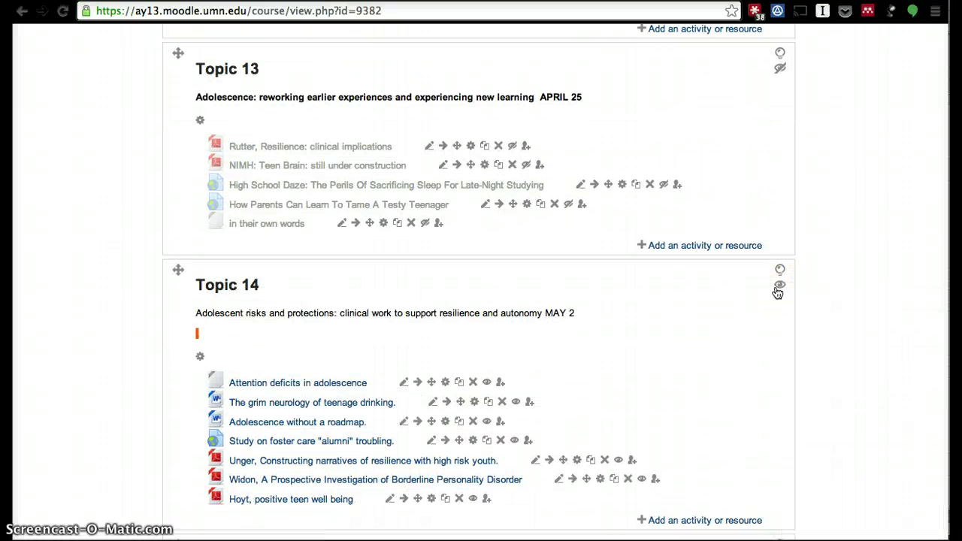
click(777, 292)
scroll(759, 332, down, 10)
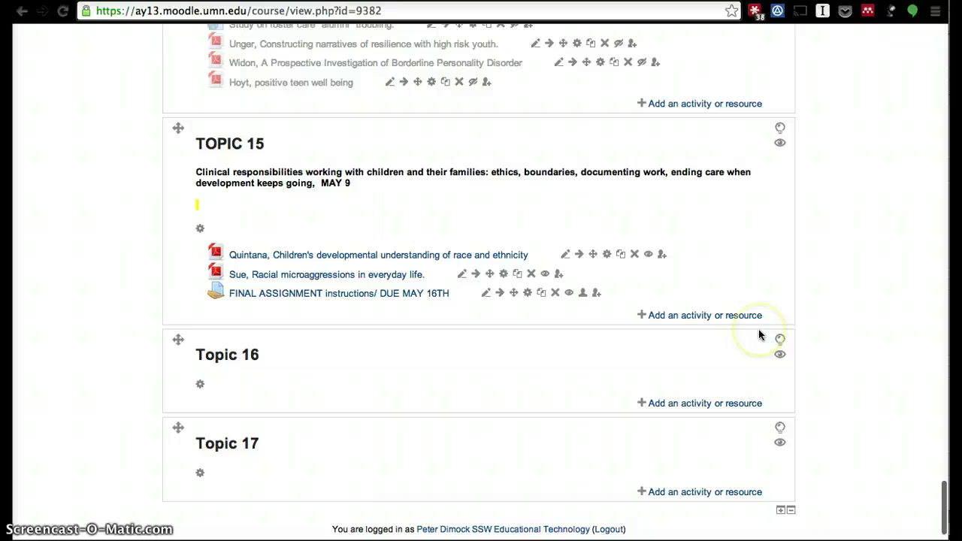
Step: Hide Topic 15, then remove the empty Topics 17 and 16 with the minus icon
click(780, 143)
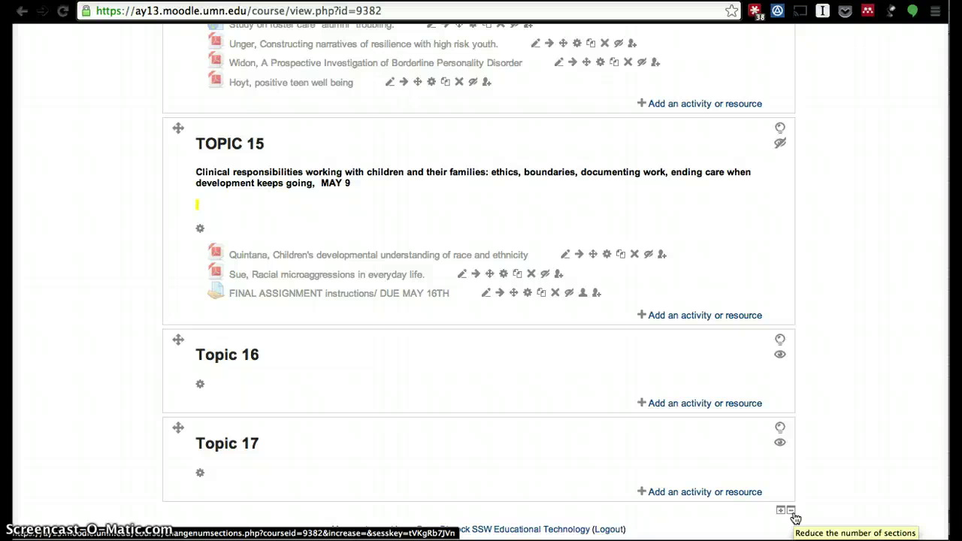
right_click(796, 519)
click(760, 517)
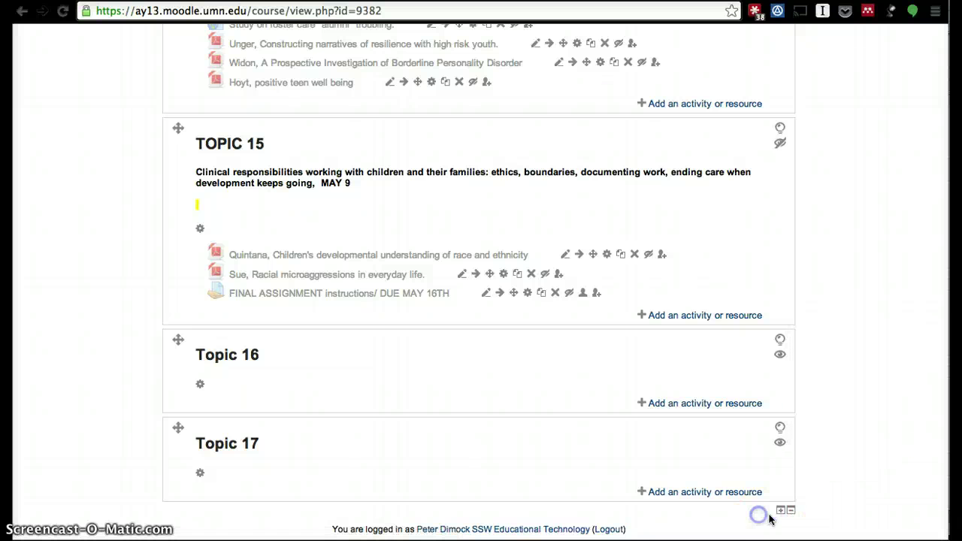
click(792, 512)
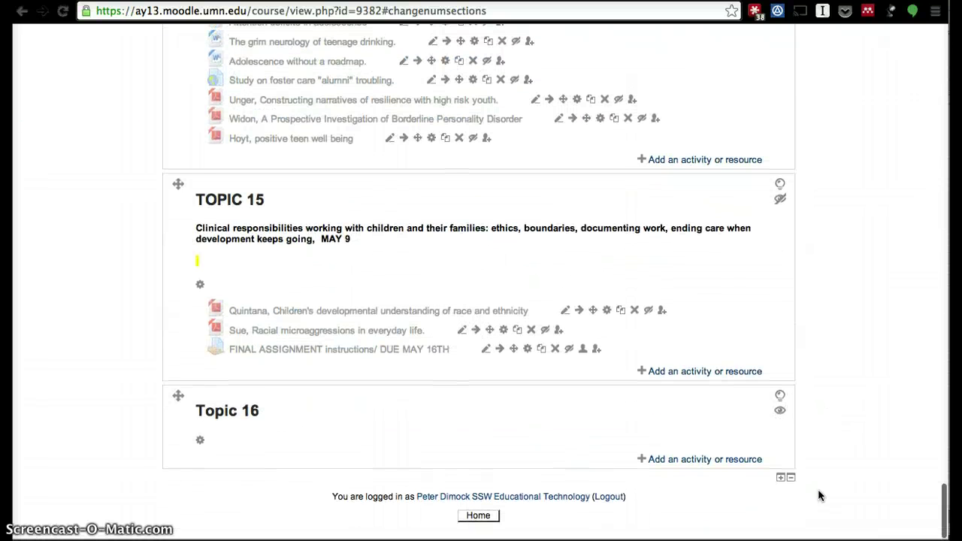
click(790, 477)
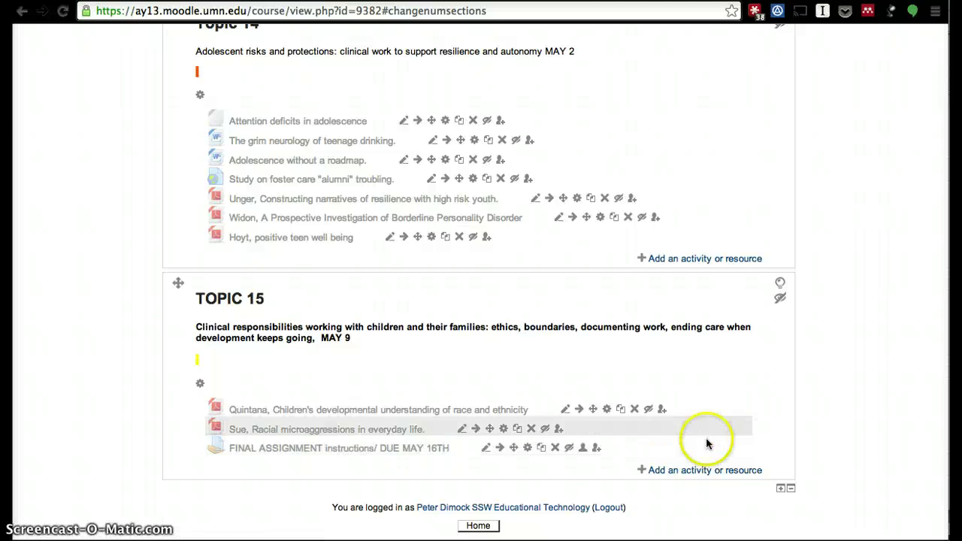
Step: Scroll the course to find Topic 15's three activities listed as Orphaned activities (section 15)
scroll(706, 429, up, 20)
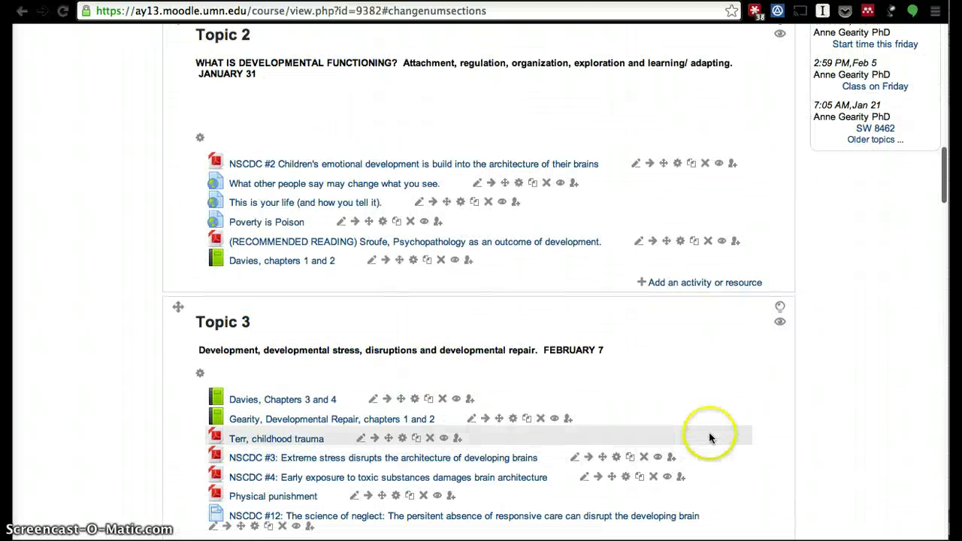
scroll(708, 412, down, 4)
scroll(679, 435, down, 3)
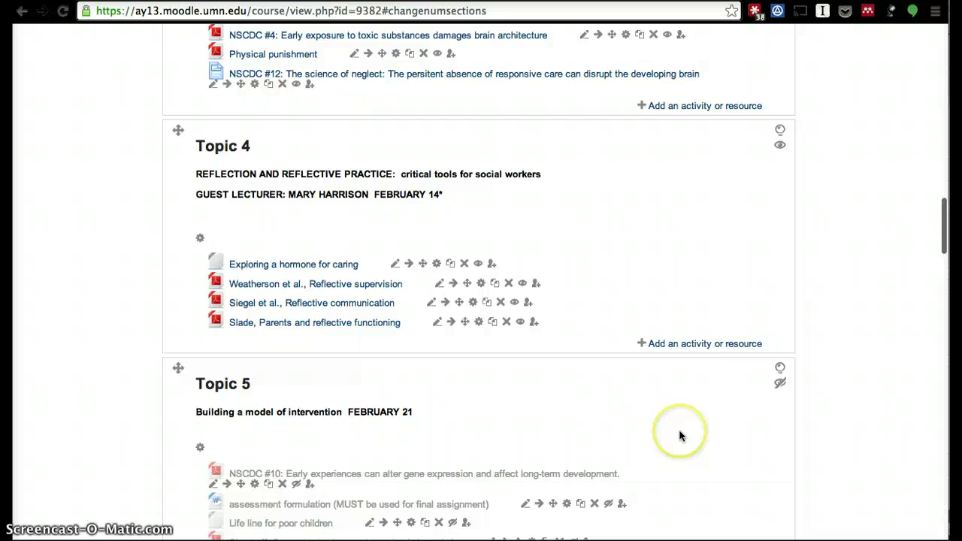
scroll(678, 435, down, 20)
scroll(680, 430, down, 5)
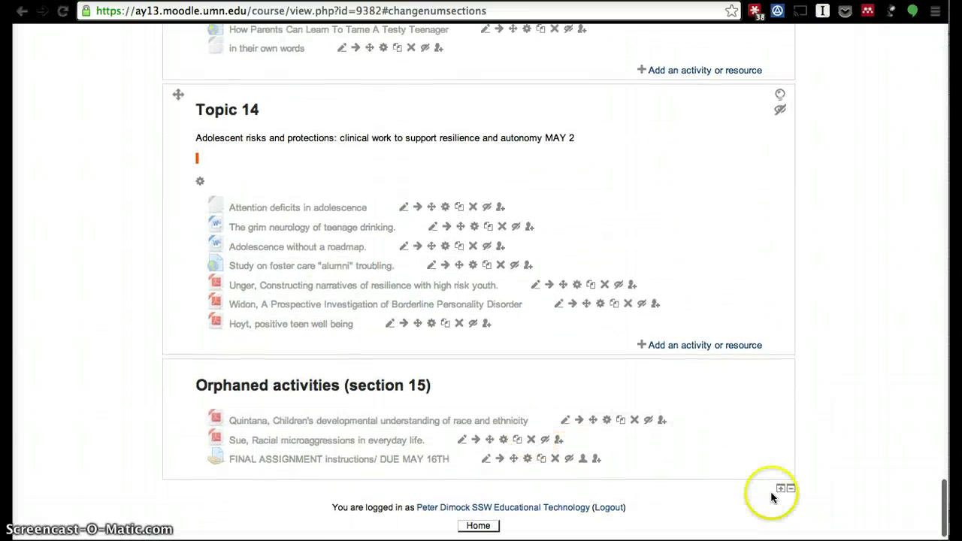
Step: Add a section back with the plus icon to restore Topic 15
click(780, 490)
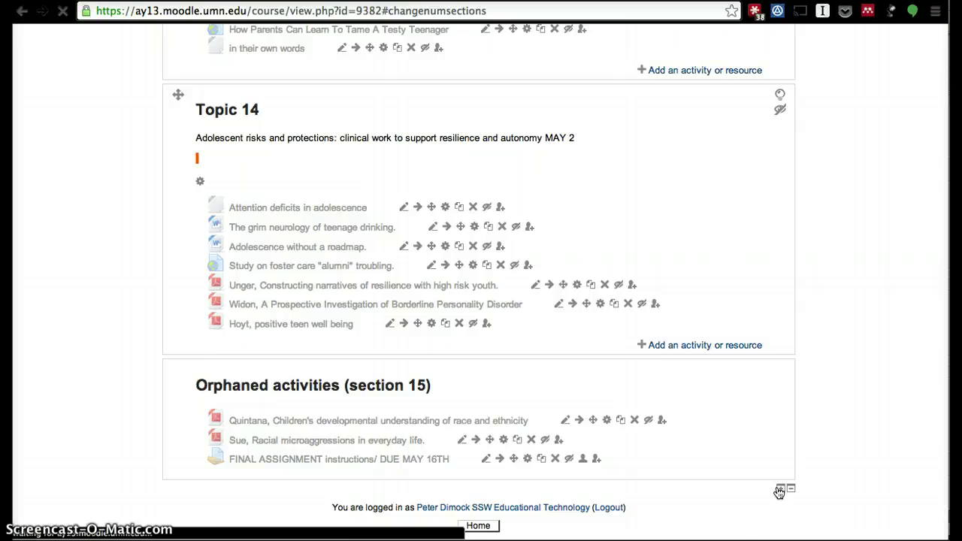